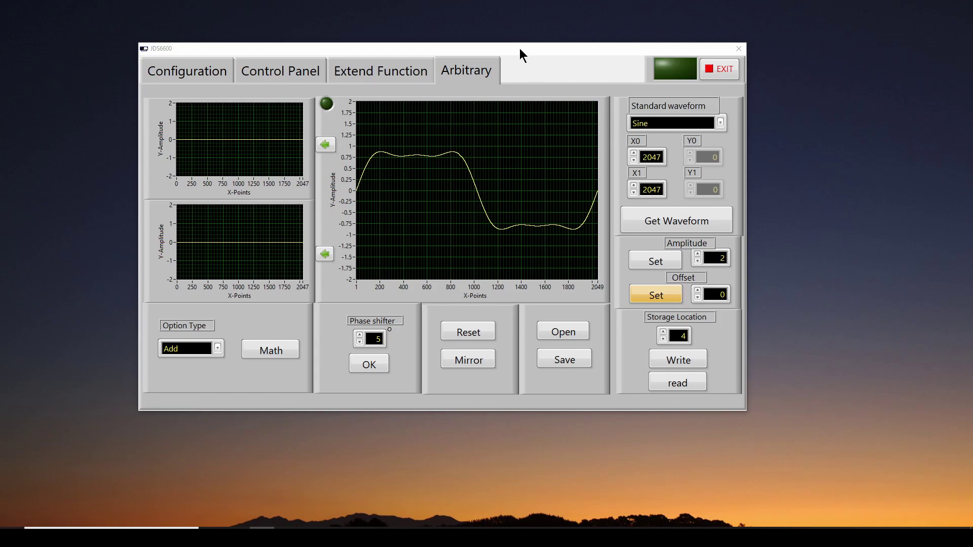
Save the current arbitrary waveform in JDS6600 and bring waveformGen.xlsx over the generator window.
{"action": "mouse_move", "coordinate": [510, 45]}
{"action": "left_mouse_down"}
{"action": "mouse_move", "coordinate": [537, 45]}
{"action": "mouse_move", "coordinate": [526, 46]}
{"action": "left_mouse_up"}
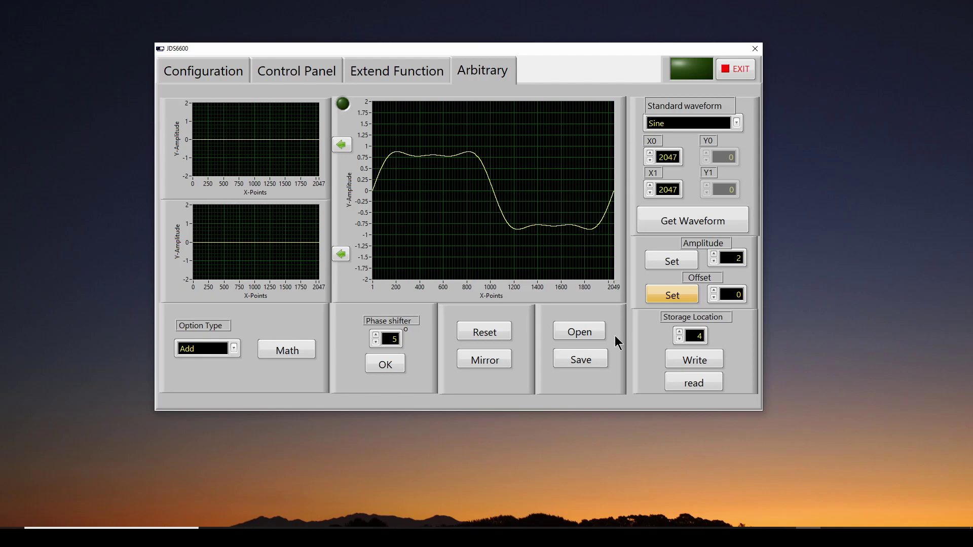
{"action": "left_click", "coordinate": [581, 362]}
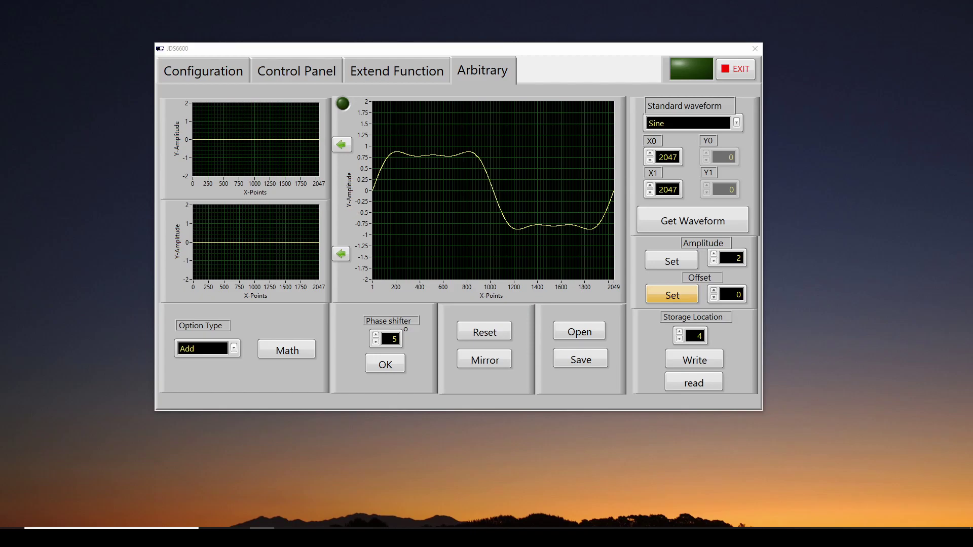
{"action": "left_click_drag", "start_coordinate": [972, 38], "coordinate": [455, 20]}
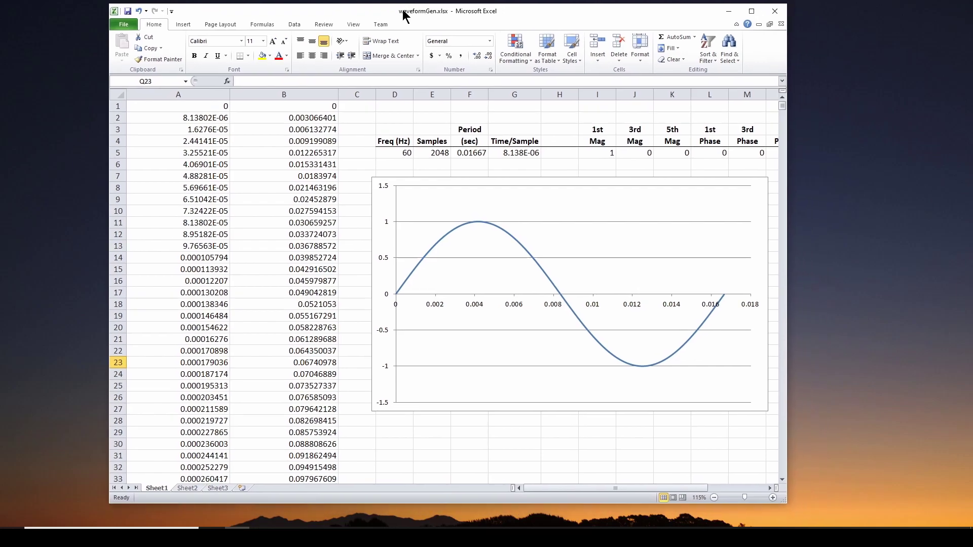
{"action": "left_click_drag", "start_coordinate": [437, 17], "coordinate": [421, 11]}
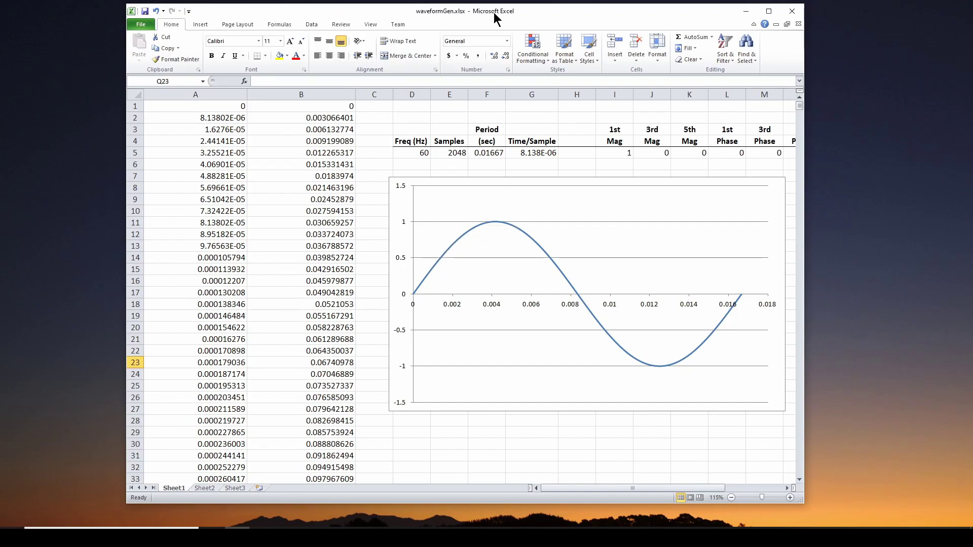
{"action": "left_click_drag", "start_coordinate": [495, 18], "coordinate": [529, 18]}
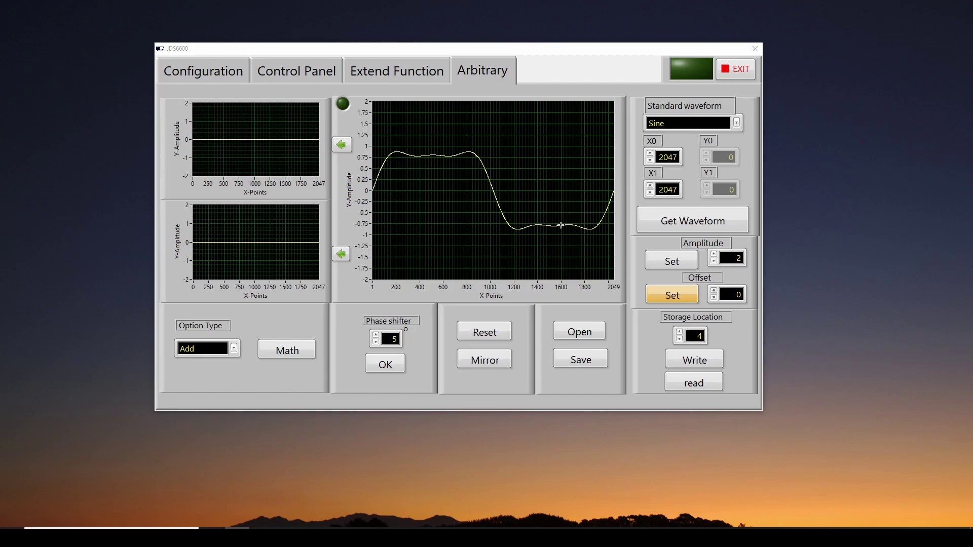
{"action": "key", "text": "alt+Tab"}
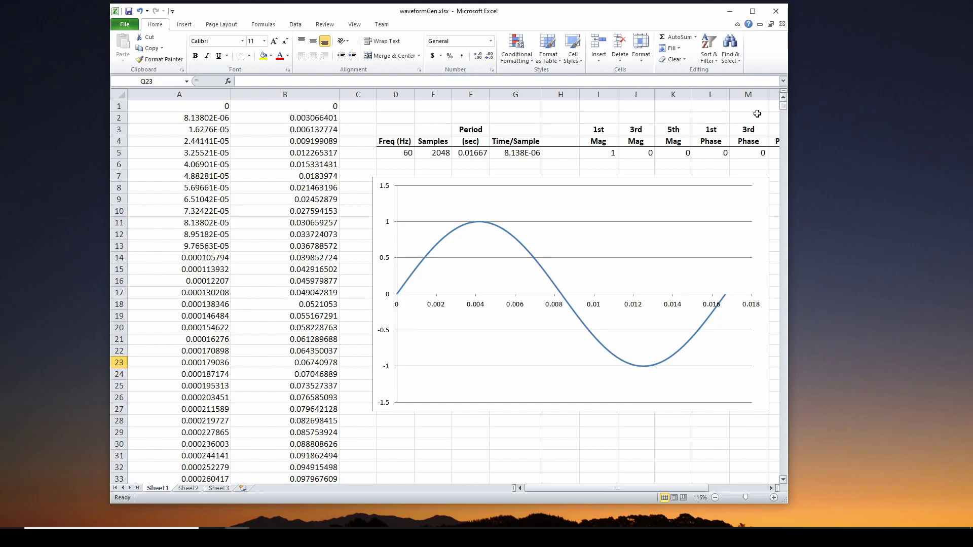
{"action": "left_click_drag", "start_coordinate": [783, 107], "coordinate": [785, 473]}
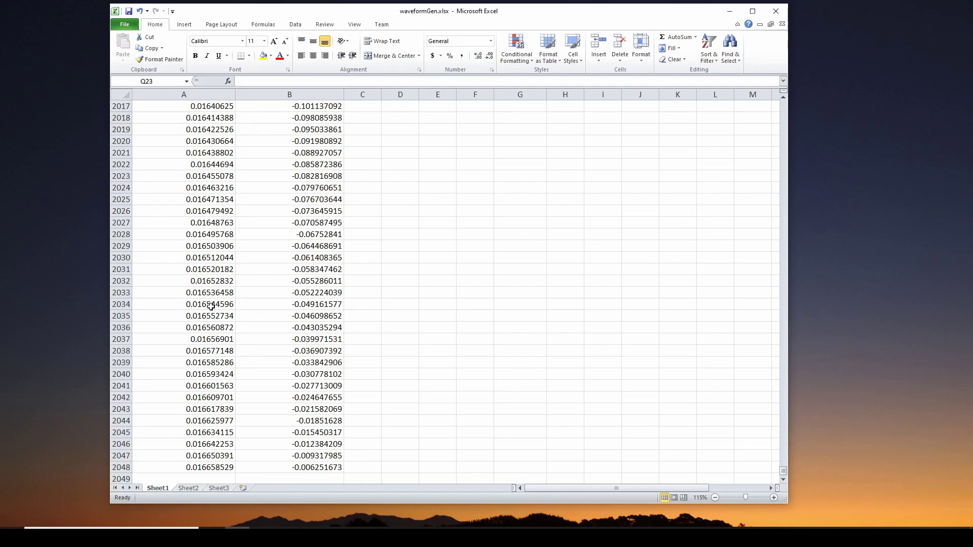
{"action": "left_click_drag", "start_coordinate": [784, 474], "coordinate": [784, 91]}
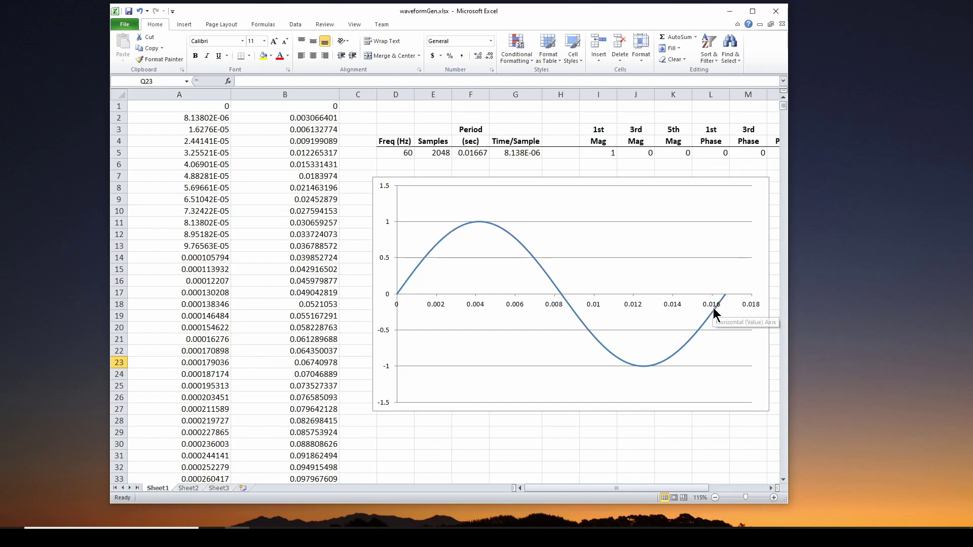
{"action": "mouse_move", "coordinate": [723, 299]}
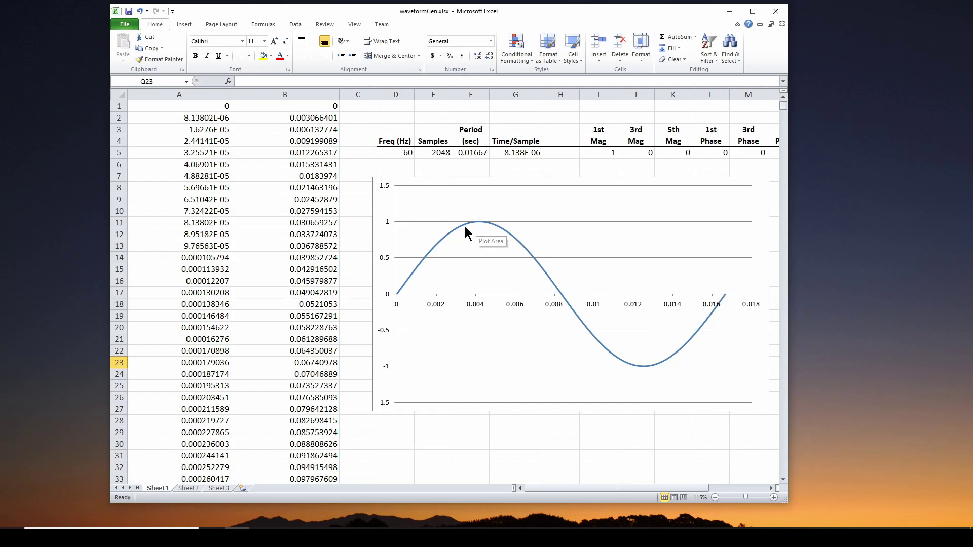
Maximize waveformGen.xlsx and select cell B2 and the 'Sine Wave = Mag * sin(ωt + Θ)' note.
{"action": "left_click", "coordinate": [308, 117]}
{"action": "key", "text": "super+Up"}
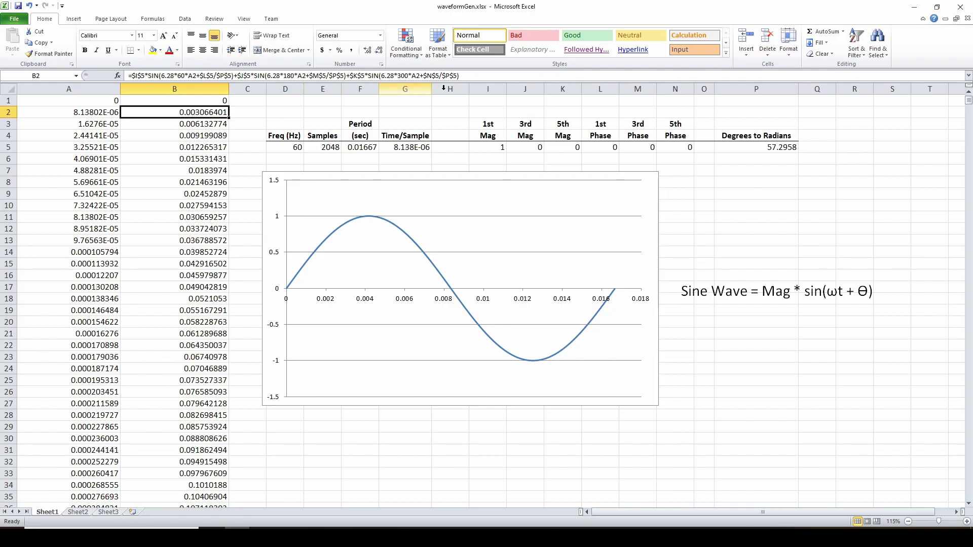
{"action": "left_click", "coordinate": [713, 293]}
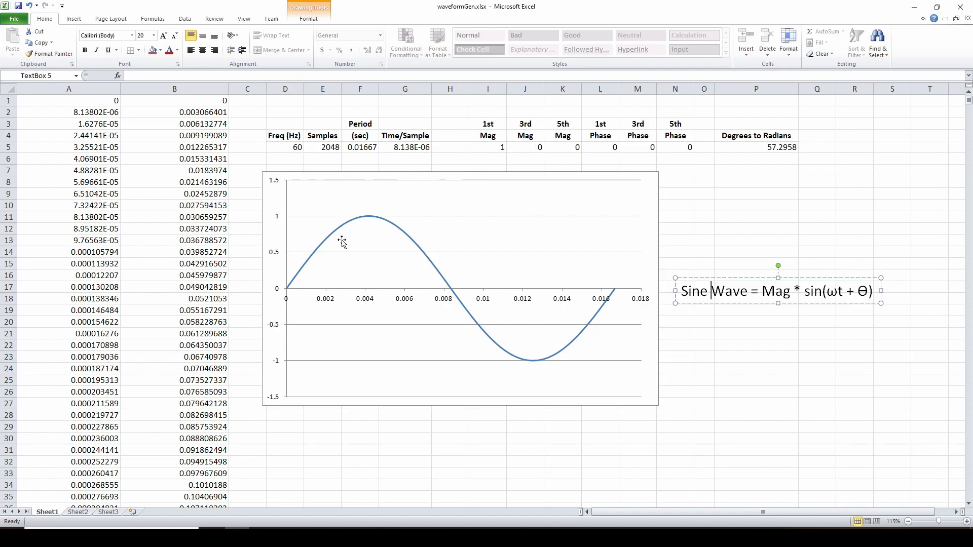
{"action": "left_click", "coordinate": [207, 113]}
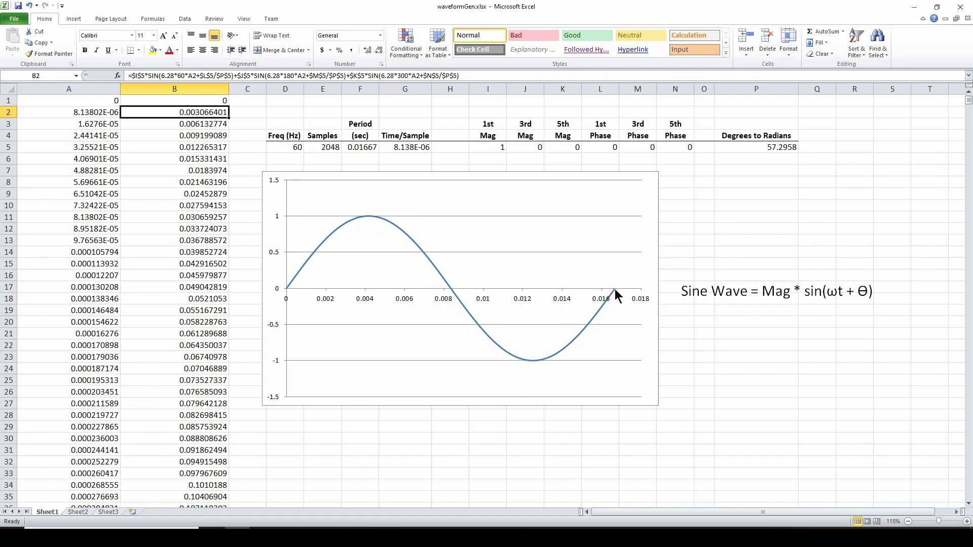
Enter 0.3 as the 3rd harmonic magnitude in cell J5.
{"action": "mouse_move", "coordinate": [615, 286]}
{"action": "mouse_move", "coordinate": [969, 105]}
{"action": "left_mouse_down"}
{"action": "mouse_move", "coordinate": [947, 365]}
{"action": "mouse_move", "coordinate": [947, 522]}
{"action": "mouse_move", "coordinate": [958, 278]}
{"action": "mouse_move", "coordinate": [938, 126]}
{"action": "mouse_move", "coordinate": [969, 98]}
{"action": "left_mouse_up"}
{"action": "left_click", "coordinate": [526, 148]}
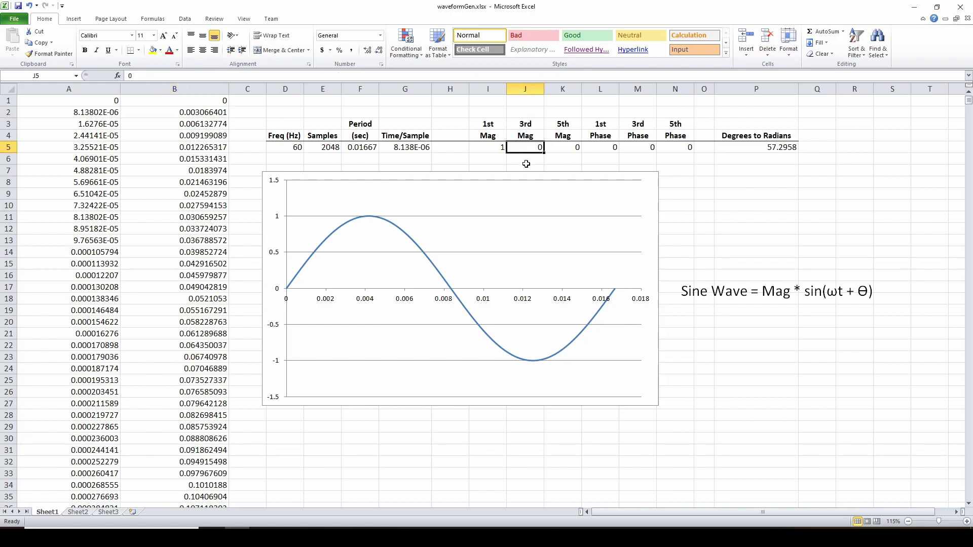
{"action": "type", "text": ".3"}
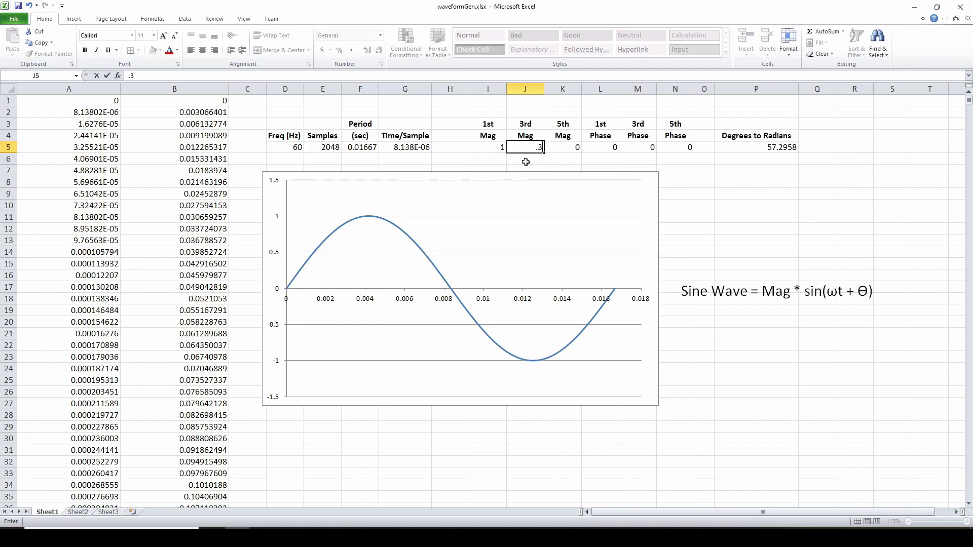
{"action": "key", "text": "Return"}
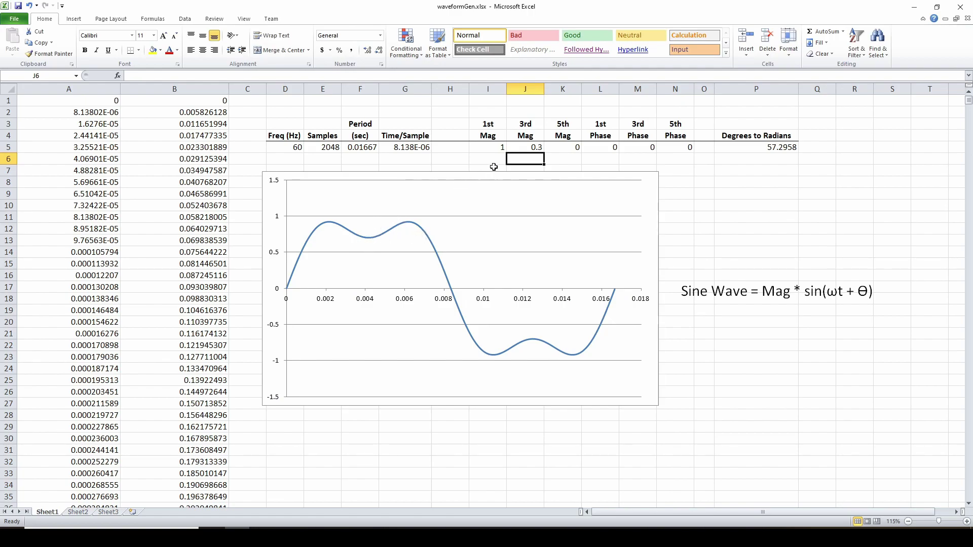
Restore Excel to a window, shift JDS6600 left, and place the spreadsheet back over it.
{"action": "double_click", "coordinate": [475, 8]}
{"action": "left_click_drag", "start_coordinate": [467, 15], "coordinate": [972, 11]}
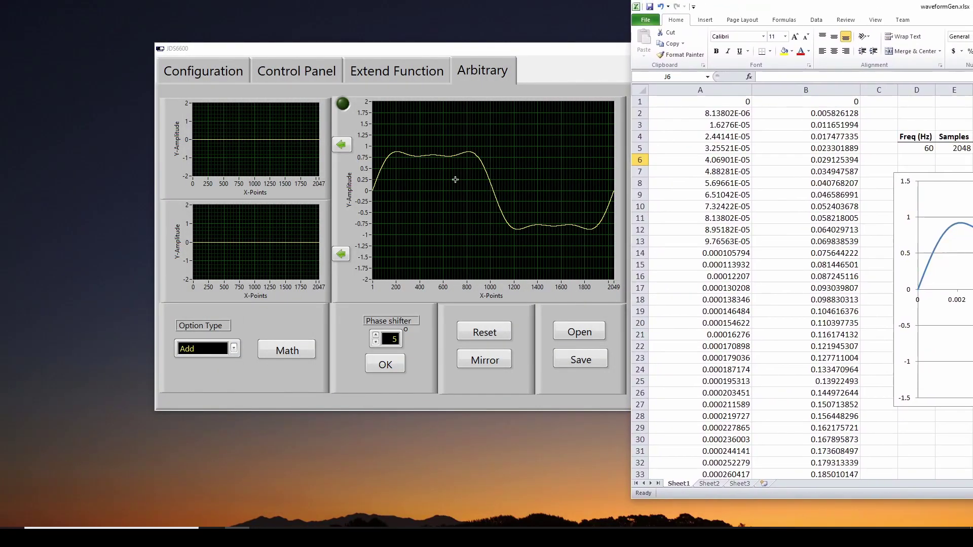
{"action": "left_click_drag", "start_coordinate": [534, 49], "coordinate": [445, 50]}
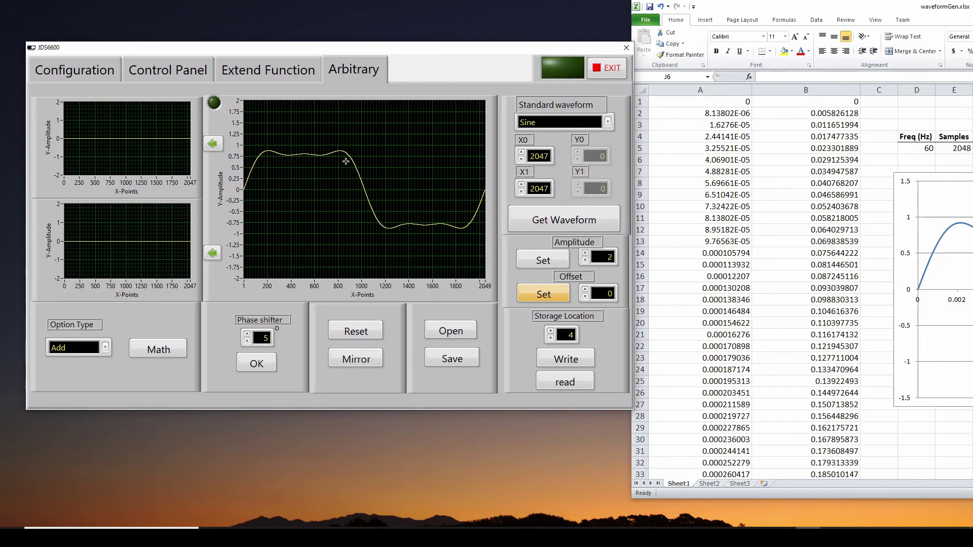
{"action": "left_click_drag", "start_coordinate": [874, 6], "coordinate": [341, 1]}
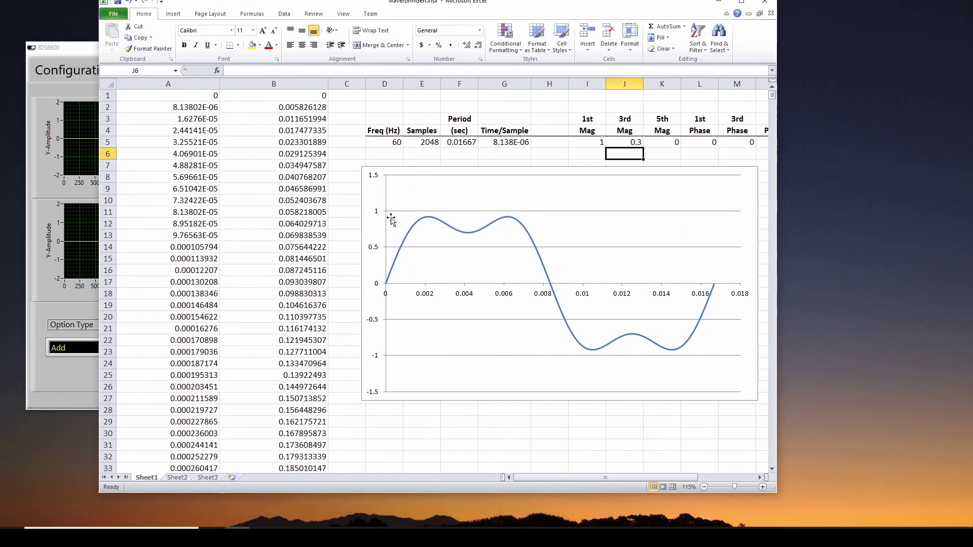
Select the 2048 waveform values in column B from B1, then move Excel left to reveal the chart.
{"action": "left_click", "coordinate": [287, 93]}
{"action": "key", "text": "ctrl+shift+Down"}
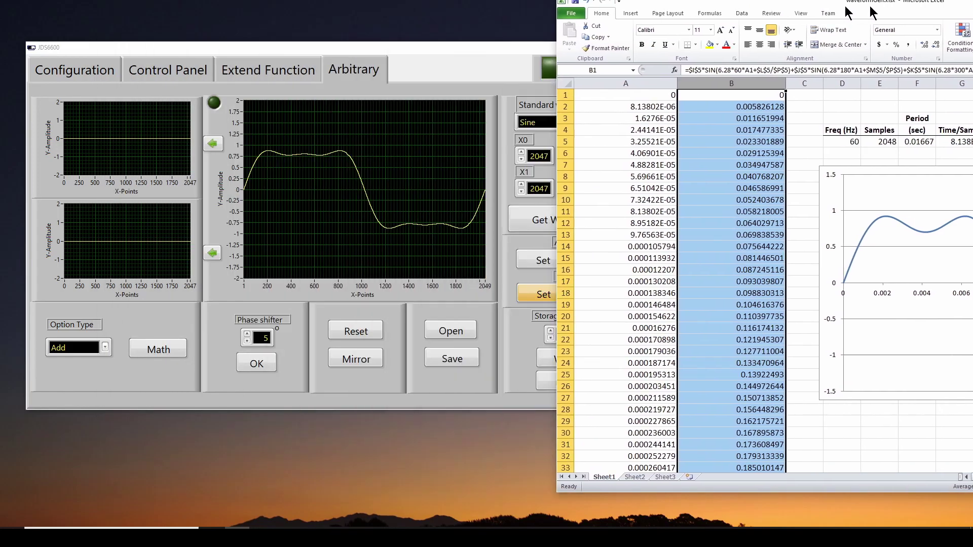
{"action": "left_click_drag", "start_coordinate": [912, 12], "coordinate": [972, 9]}
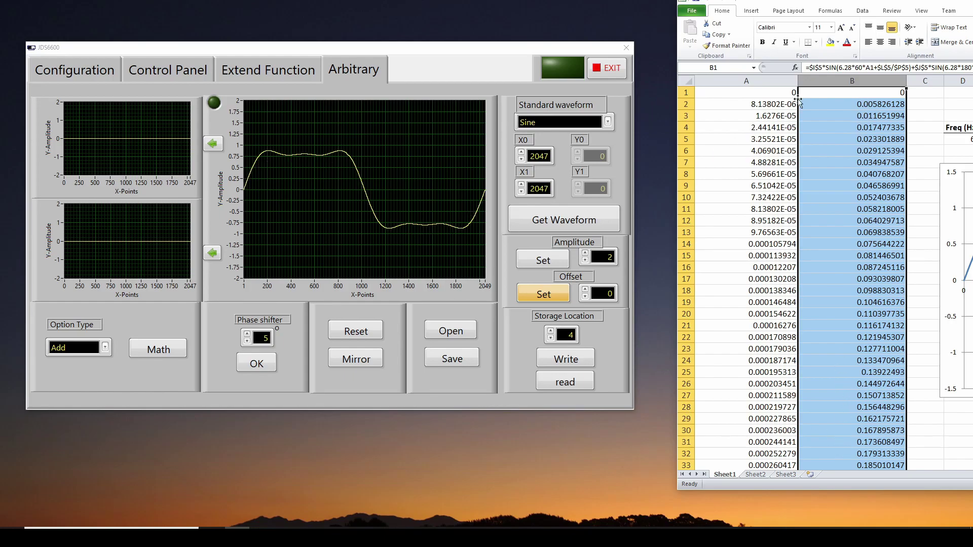
{"action": "left_click", "coordinate": [892, 10]}
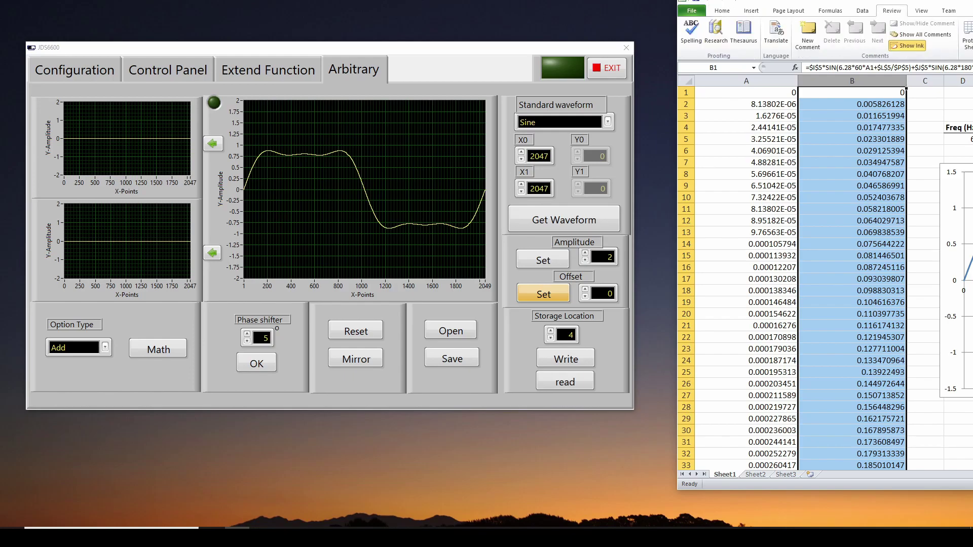
{"action": "left_click_drag", "start_coordinate": [892, 1], "coordinate": [347, 10]}
Enter 0.1 as the 5th harmonic magnitude in K5, then select column B.
{"action": "left_click", "coordinate": [703, 148]}
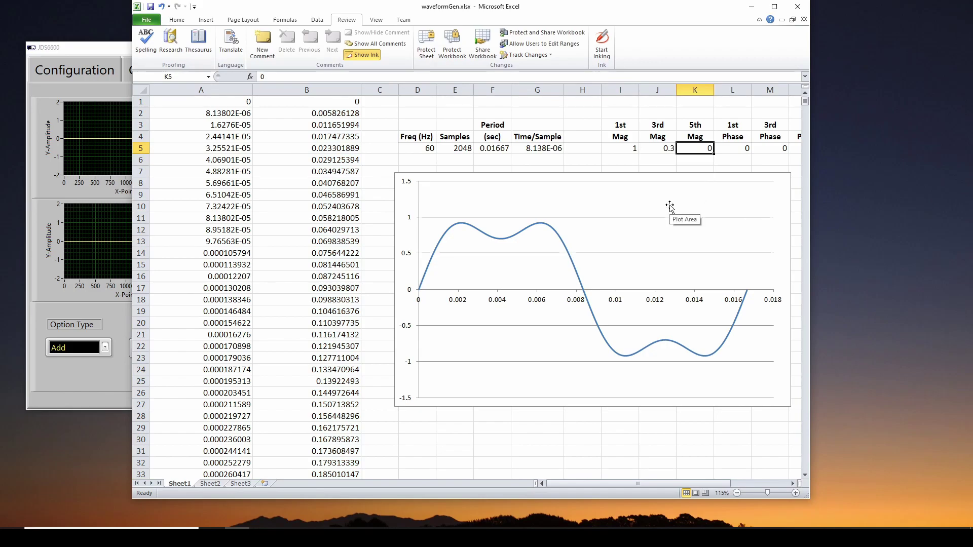
{"action": "type", "text": ".1"}
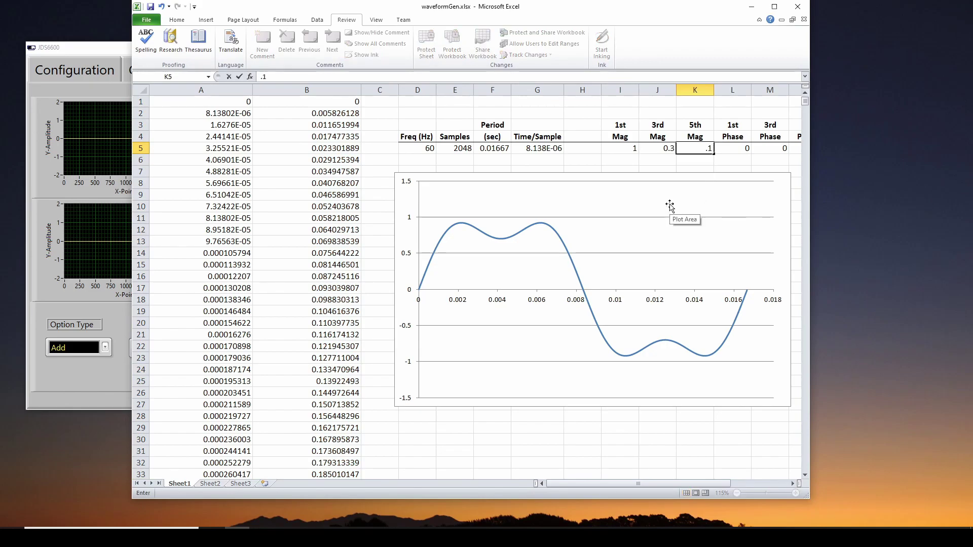
{"action": "key", "text": "Return"}
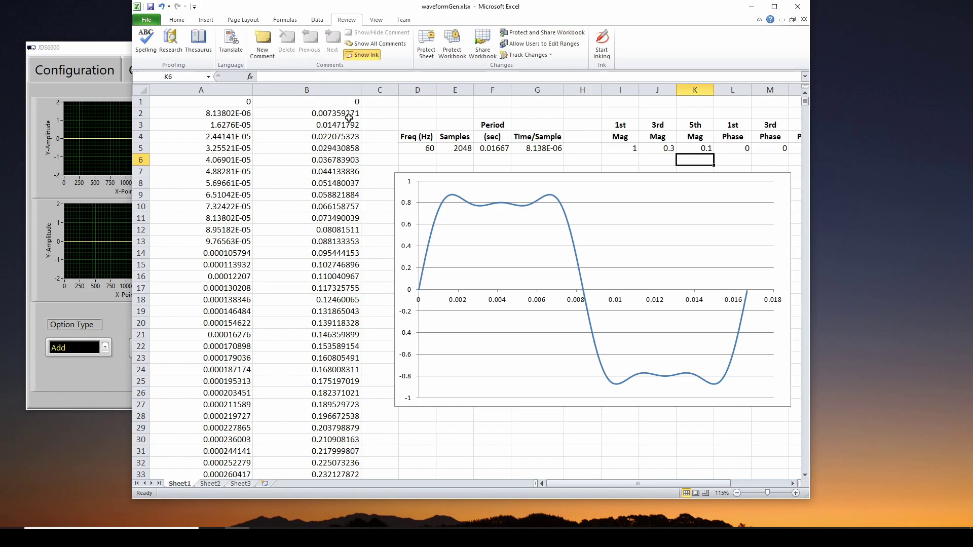
{"action": "left_click", "coordinate": [323, 91]}
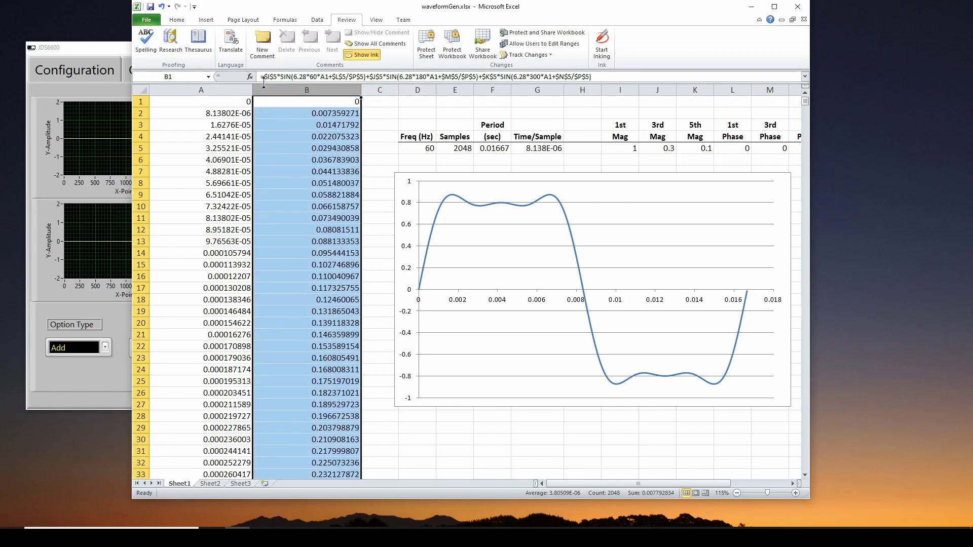
Copy column B and paste its 2048 waveform values twice into the Notepad++ document.
{"action": "right_click", "coordinate": [298, 118]}
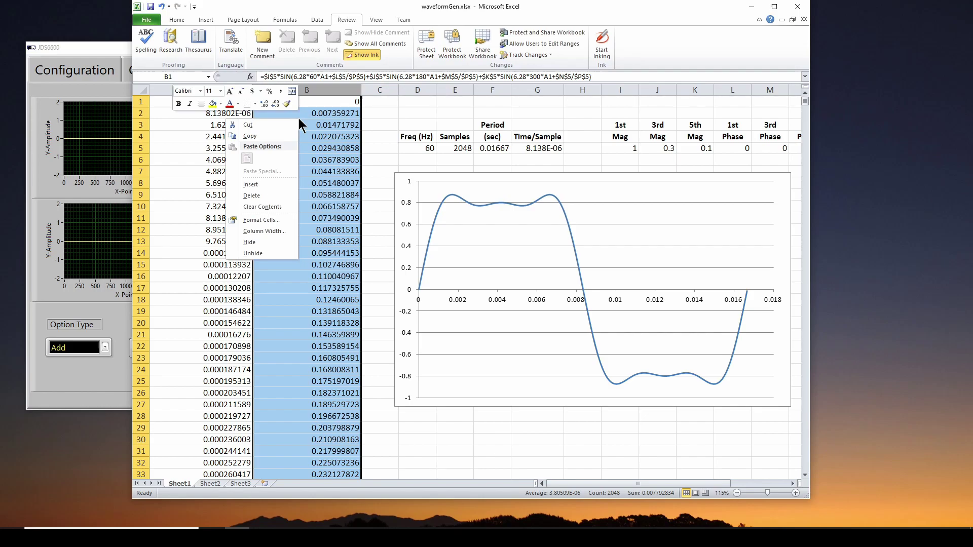
{"action": "left_click", "coordinate": [268, 133]}
{"action": "key", "text": "alt+Tab"}
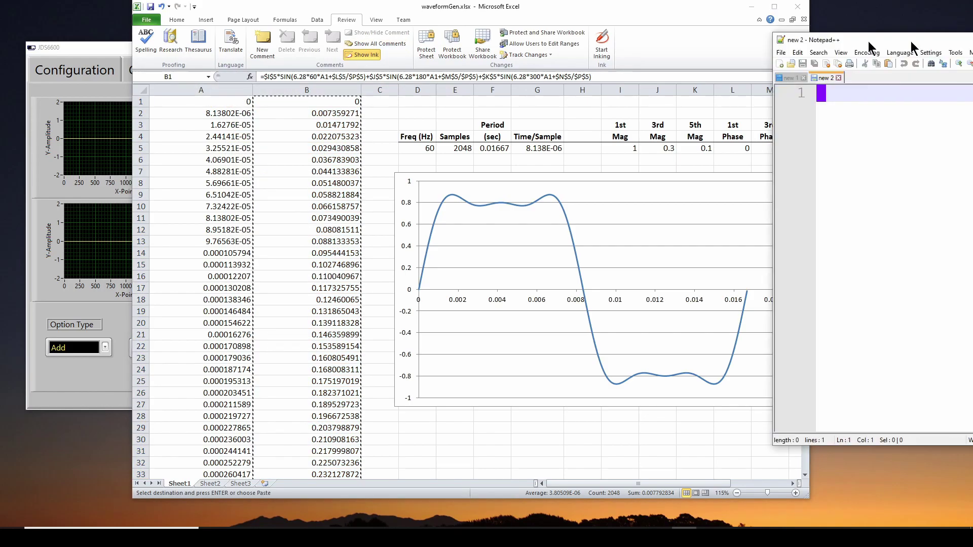
{"action": "left_click_drag", "start_coordinate": [825, 41], "coordinate": [469, 26]}
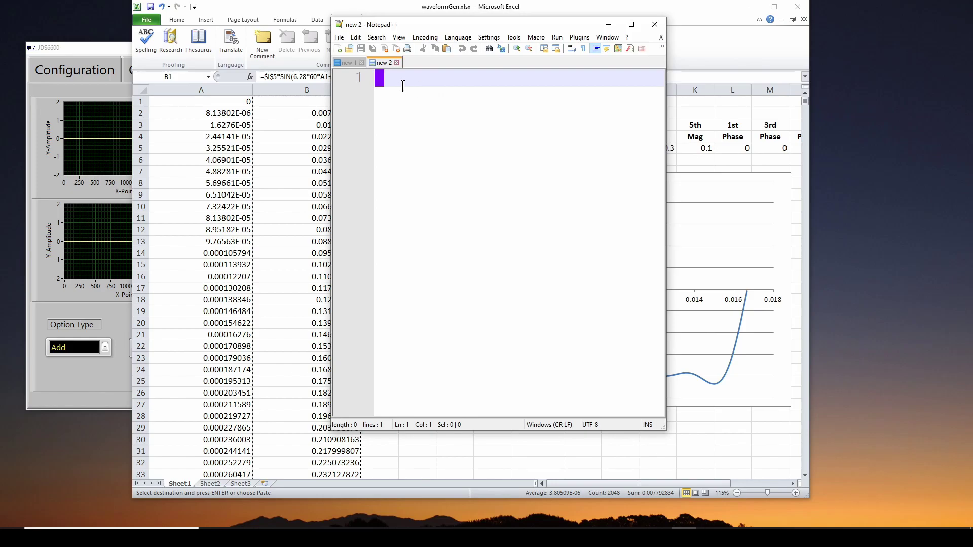
{"action": "key", "text": "ctrl+v"}
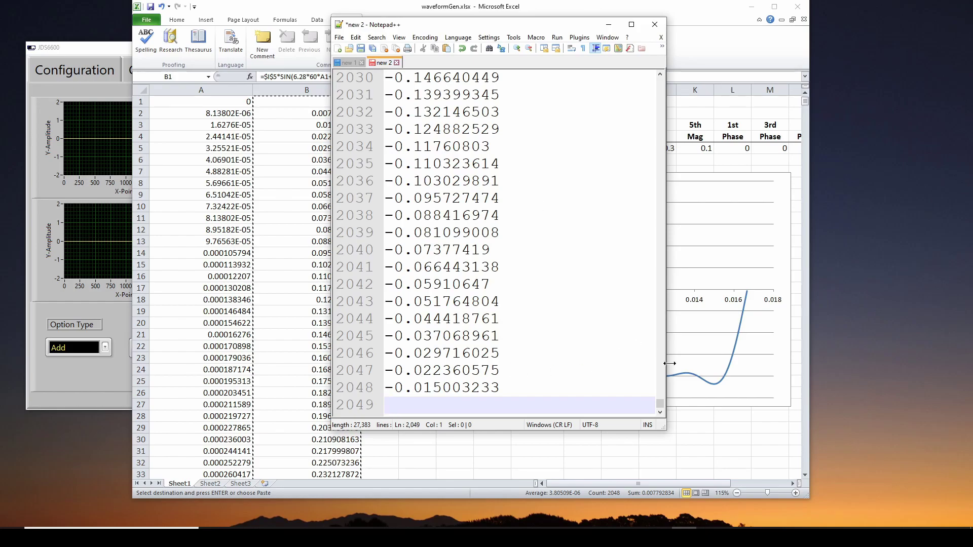
{"action": "left_click_drag", "start_coordinate": [659, 405], "coordinate": [661, 81]}
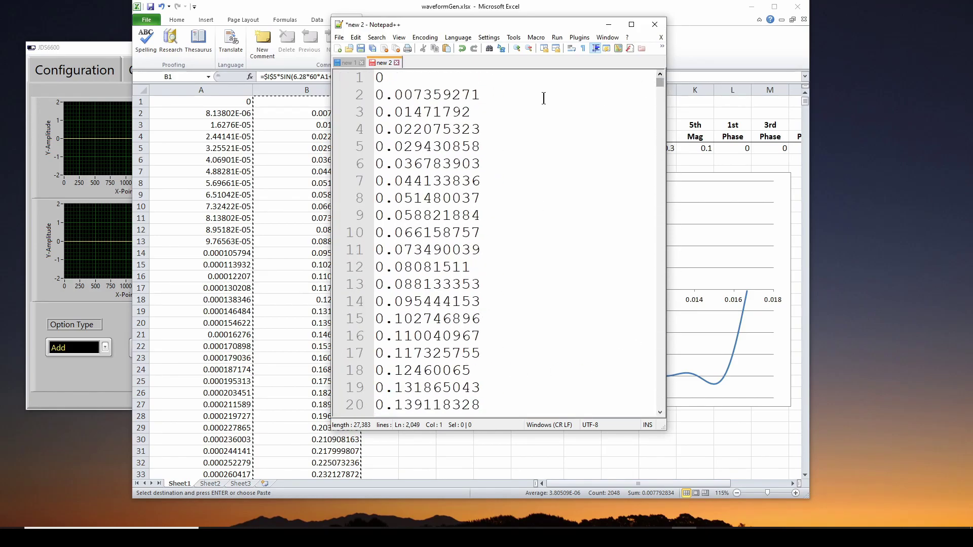
{"action": "key", "text": "ctrl+v"}
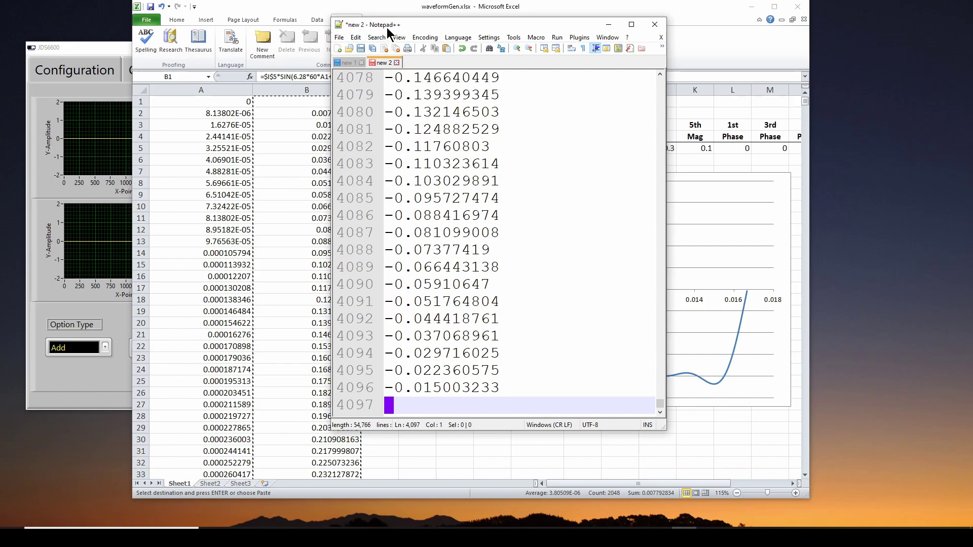
{"action": "left_click_drag", "start_coordinate": [407, 23], "coordinate": [415, 22]}
Move Excel aside to uncover JDS6600's Arbitrary tab and reposition the generator window.
{"action": "left_click", "coordinate": [659, 4]}
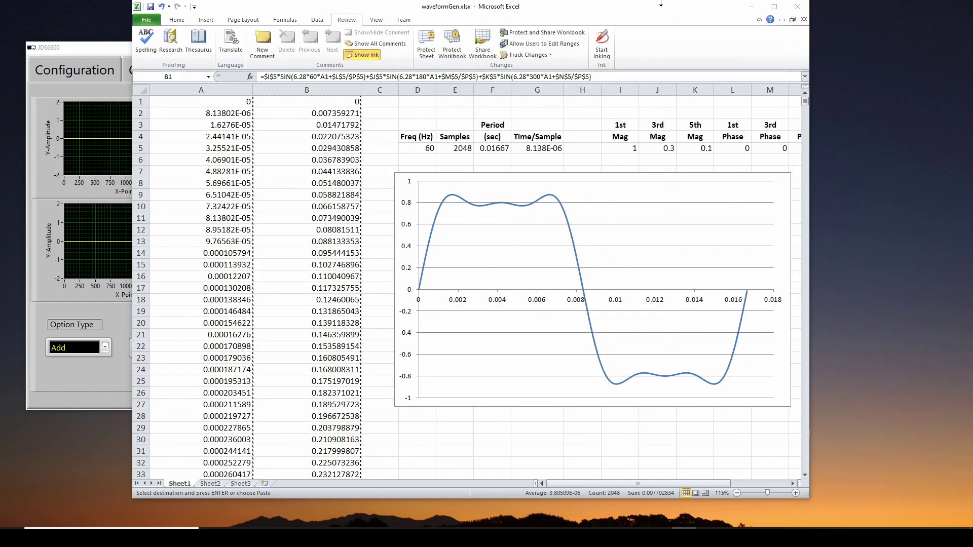
{"action": "left_click_drag", "start_coordinate": [660, 4], "coordinate": [972, 6]}
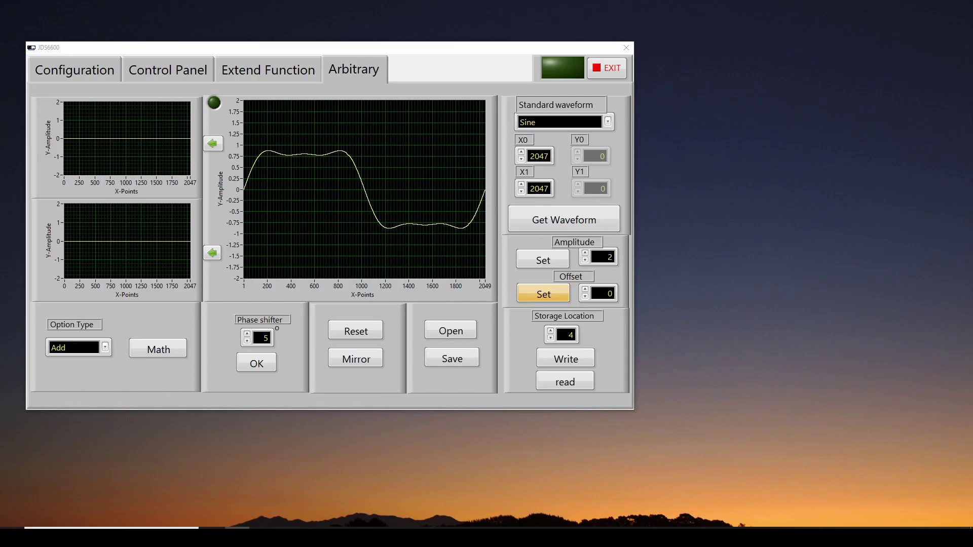
{"action": "left_click_drag", "start_coordinate": [972, 6], "coordinate": [389, 18]}
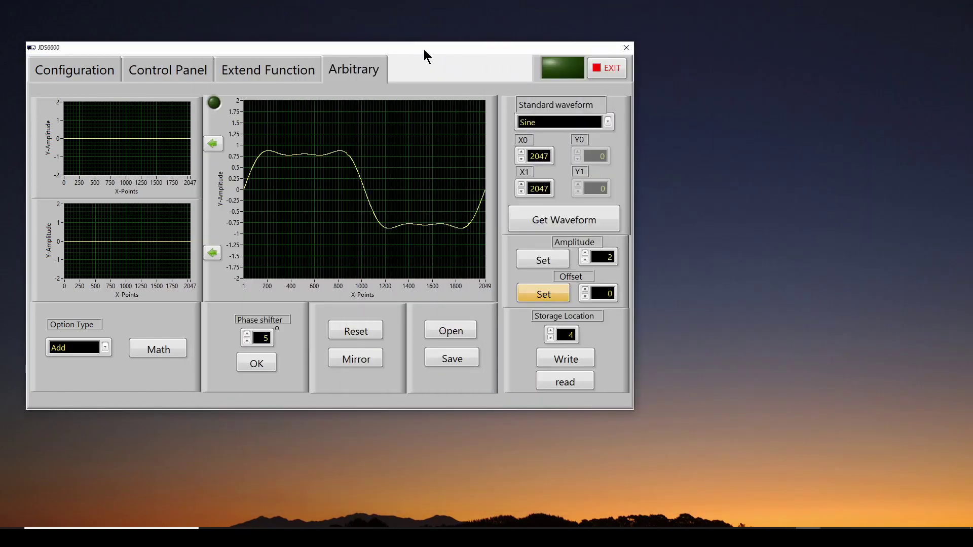
{"action": "left_click_drag", "start_coordinate": [424, 50], "coordinate": [432, 48]}
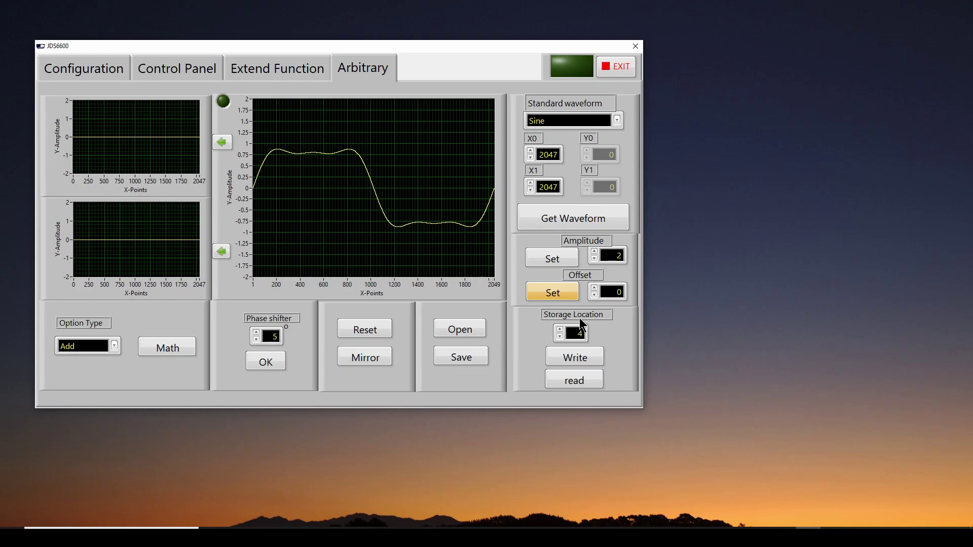
Write the waveform to storage location 4 and view channel 1's settings in the Control Panel.
{"action": "left_click", "coordinate": [574, 362]}
{"action": "left_click", "coordinate": [191, 70]}
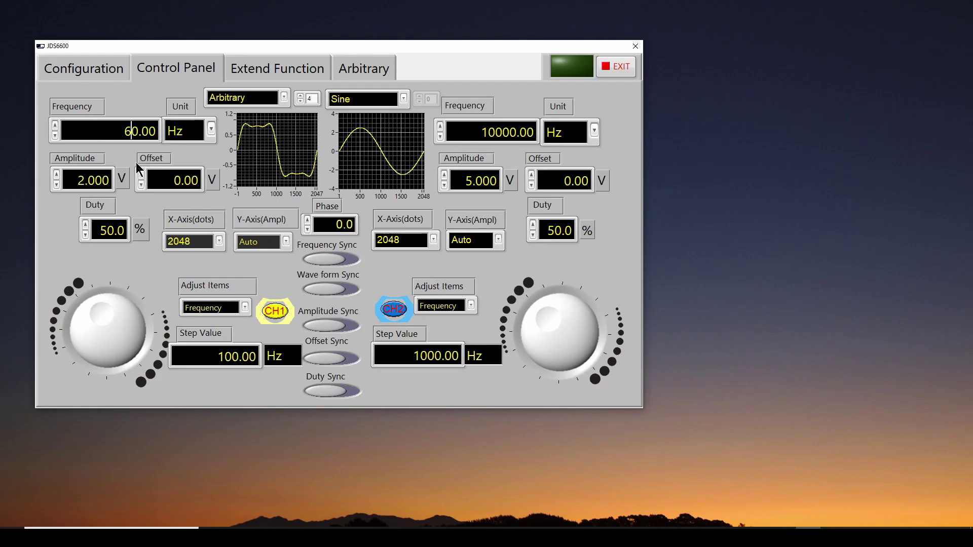
Correct channel 1's frequency from 600 Hz to 60.00 Hz and shift the generator window right.
{"action": "type", "text": "0"}
{"action": "key", "text": "Delete"}
{"action": "left_click_drag", "start_coordinate": [371, 47], "coordinate": [433, 46]}
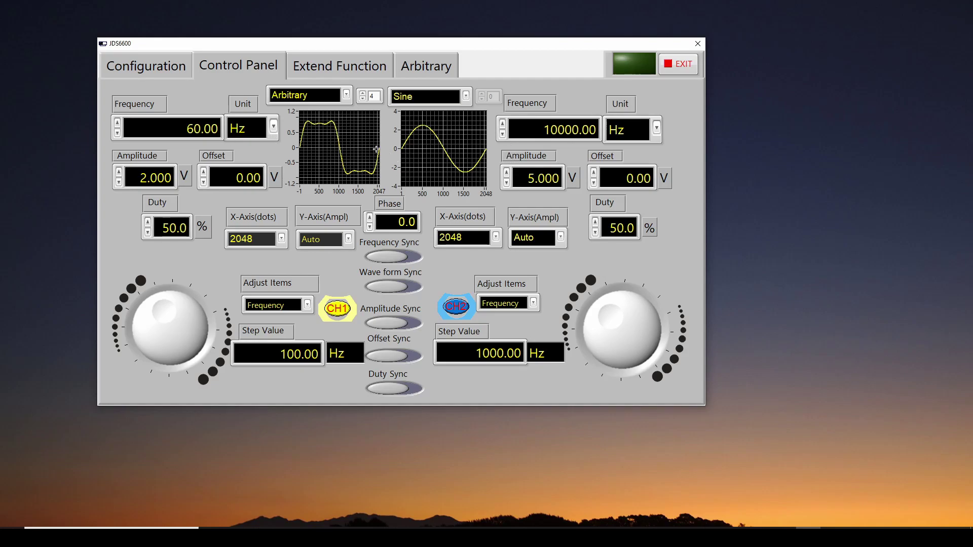
{"action": "left_click", "coordinate": [420, 67]}
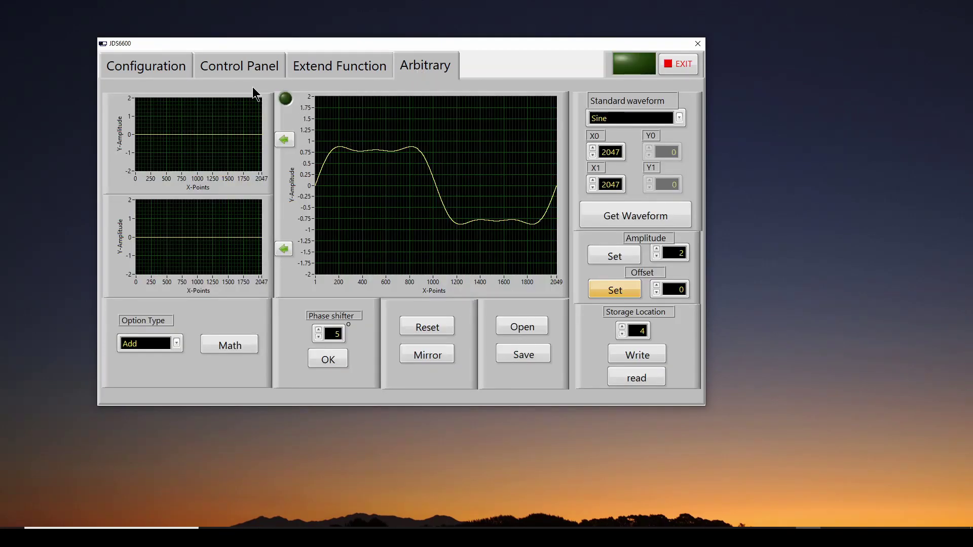
{"action": "left_click", "coordinate": [242, 68]}
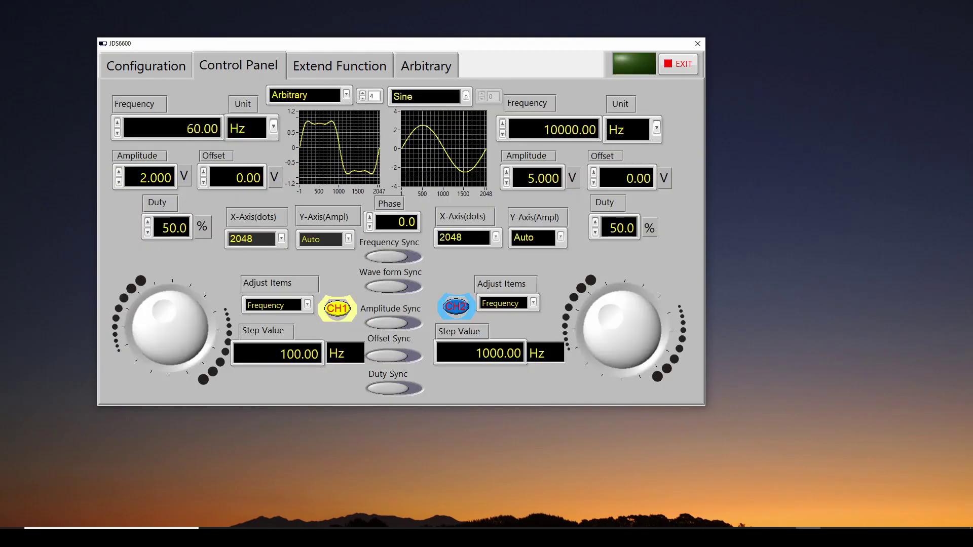